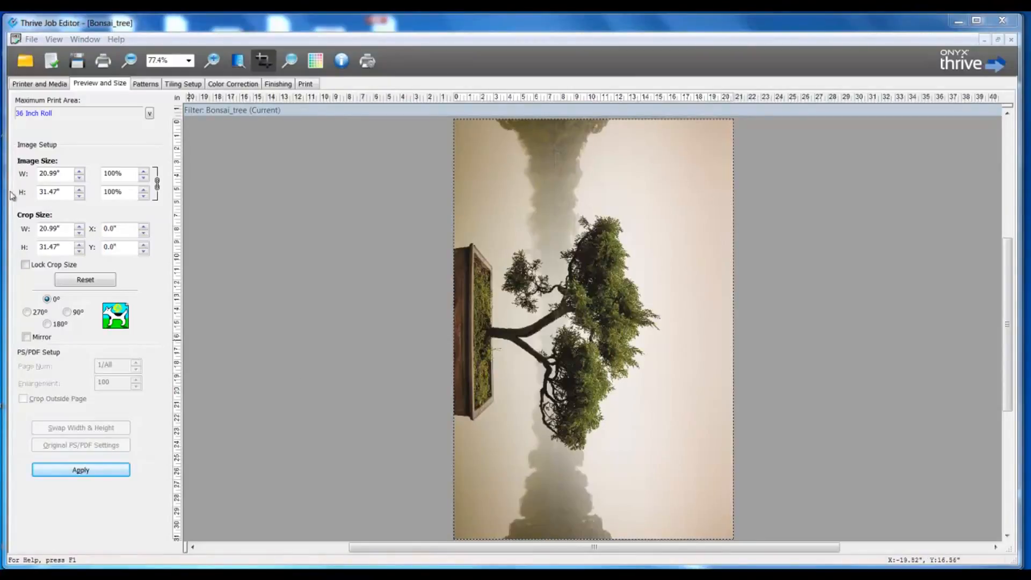
Step: Set the bonsai image's height to 24 inches, keeping the width proportional
{"action": "left_click_drag", "start_coordinate": [60, 191], "coordinate": [36, 200]}
{"action": "type", "text": "24"}
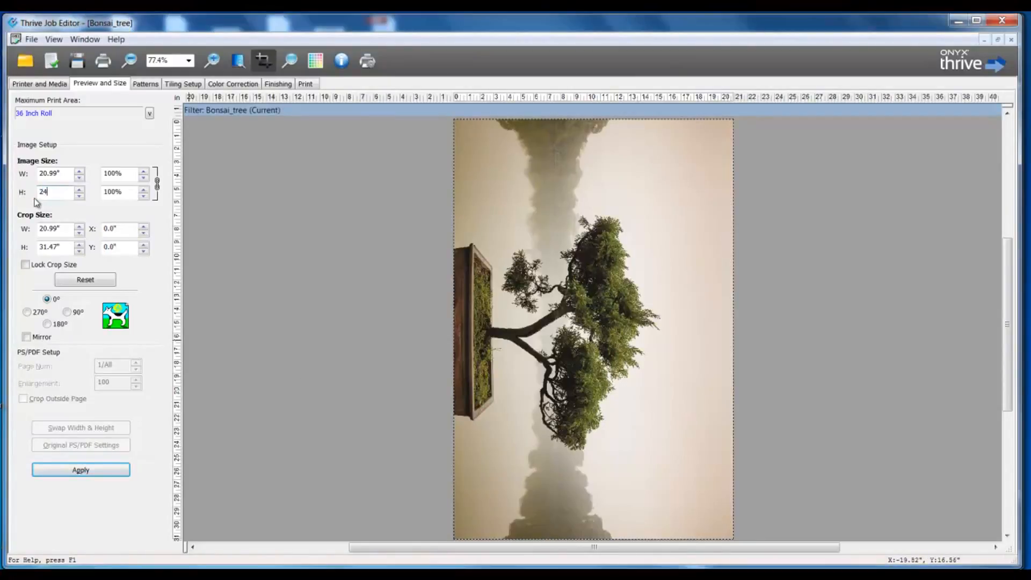
{"action": "key", "text": "Return"}
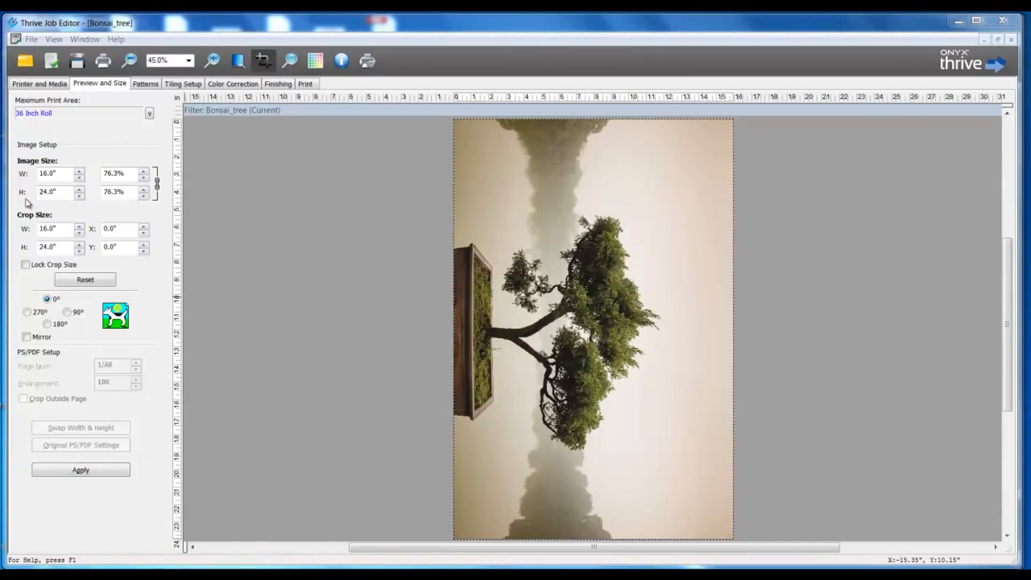
Step: Enable image bleed and set it to 2 inches on all four sides
{"action": "left_click", "coordinate": [274, 85]}
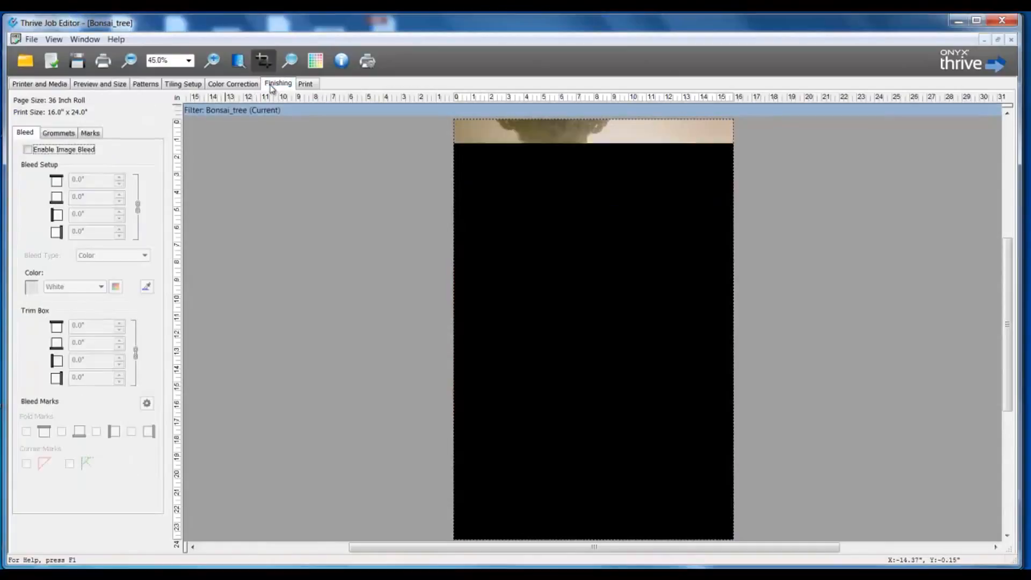
{"action": "left_click", "coordinate": [26, 150]}
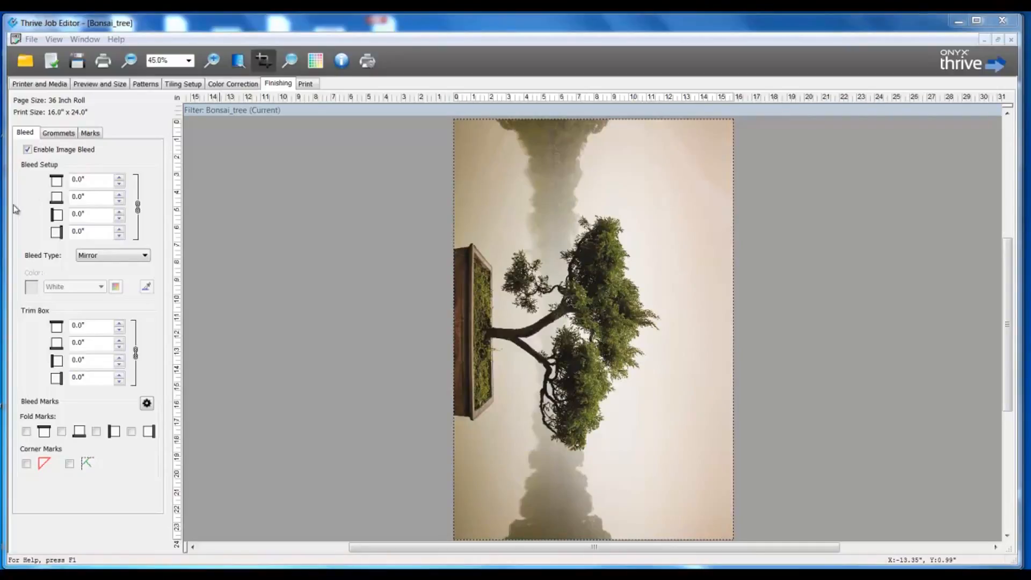
{"action": "left_click", "coordinate": [120, 177]}
{"action": "left_click", "coordinate": [120, 178]}
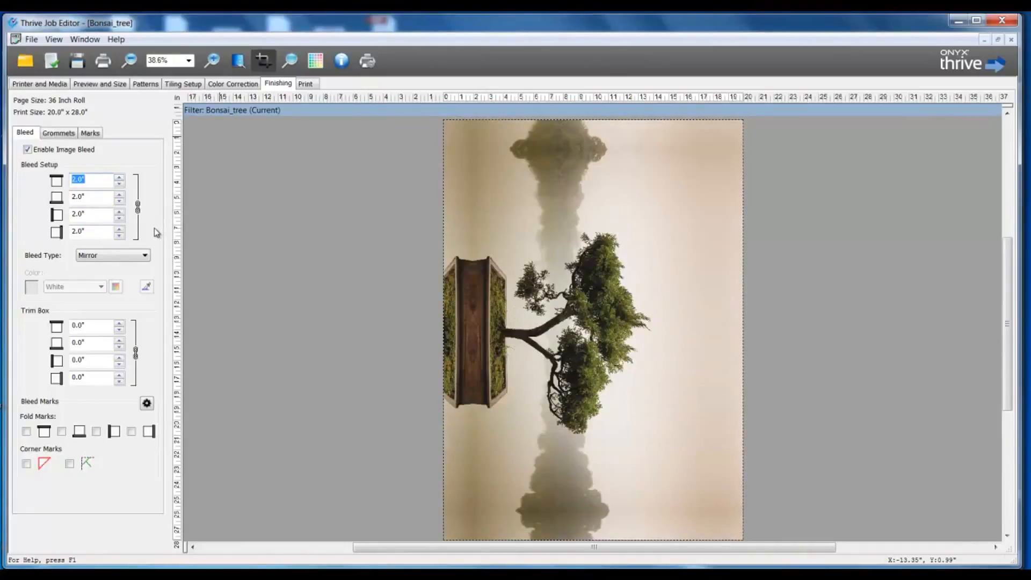
Step: Change the bleed type to Color and sample the beige background near the image's upper right corner as the bleed color
{"action": "left_click", "coordinate": [145, 256]}
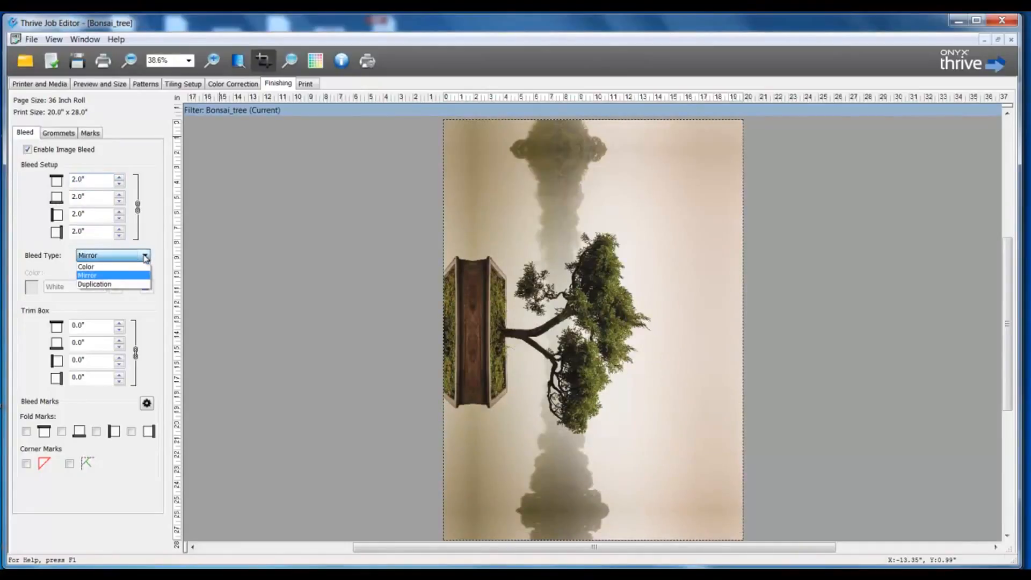
{"action": "left_click", "coordinate": [140, 267]}
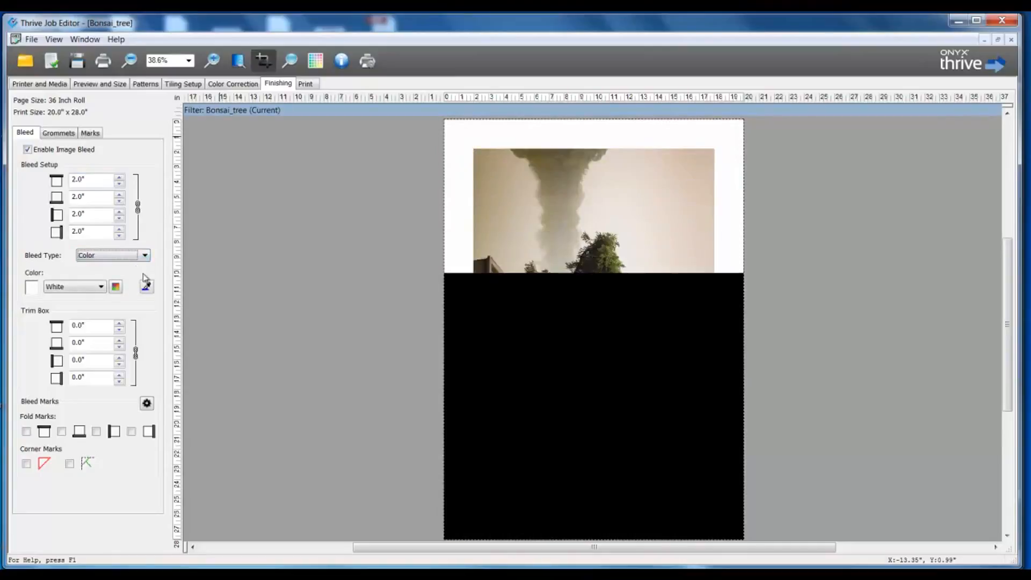
{"action": "left_click", "coordinate": [147, 287]}
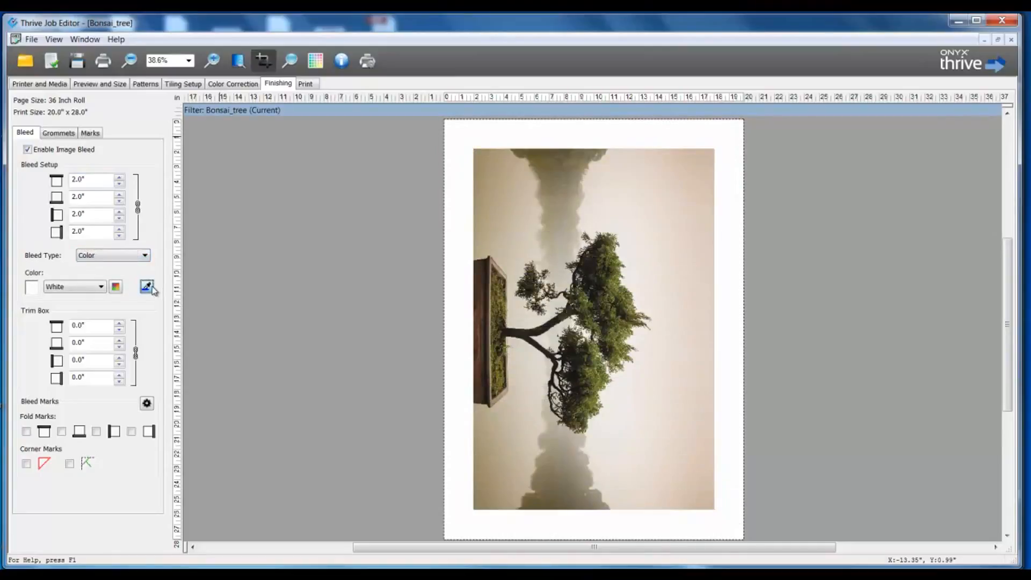
{"action": "left_click", "coordinate": [677, 153]}
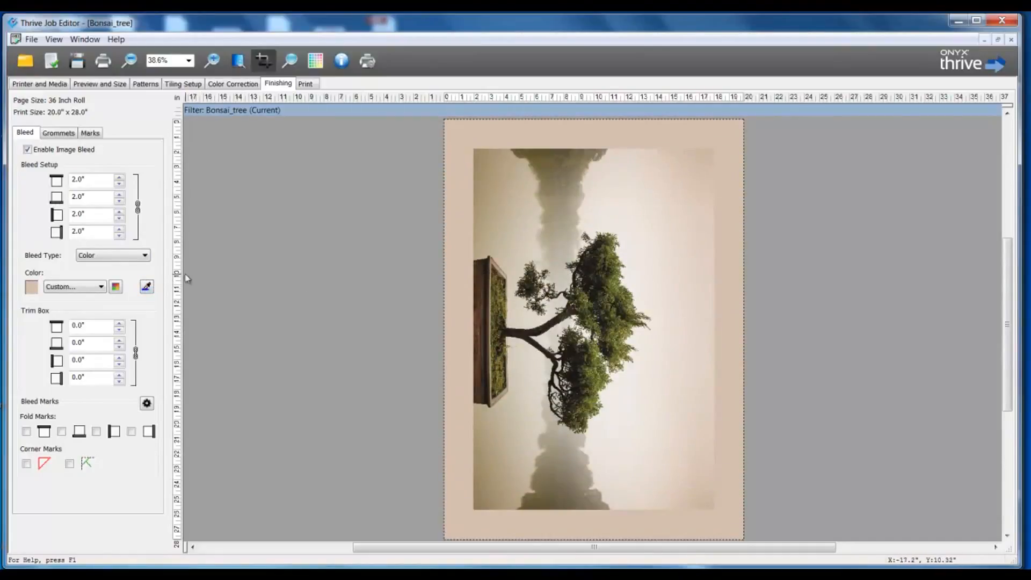
{"action": "left_click", "coordinate": [147, 287]}
{"action": "left_click", "coordinate": [708, 148]}
Step: Set the trim box to 1 inch on all sides and turn on the second, dashed style of corner marks
{"action": "left_click", "coordinate": [118, 322]}
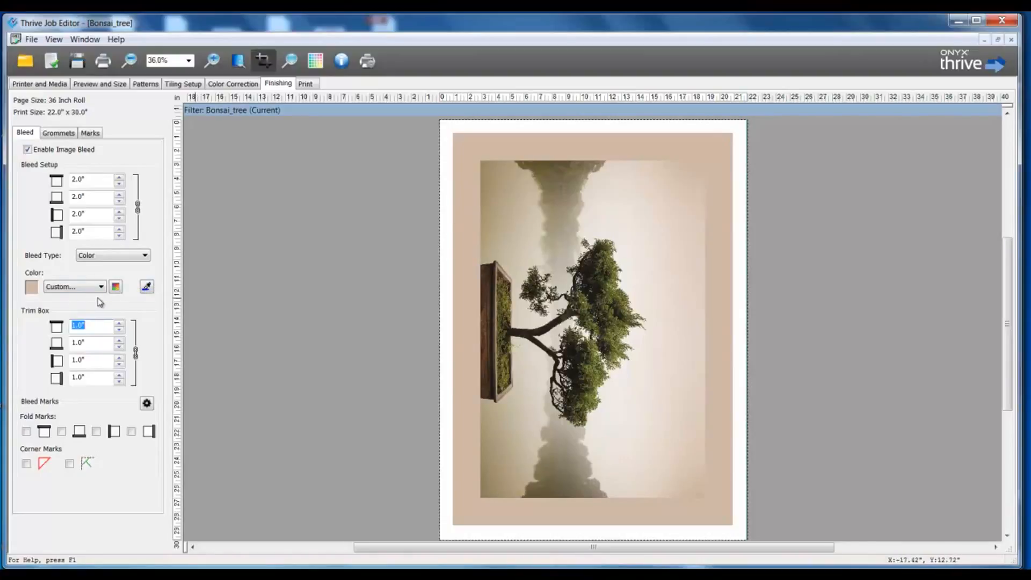
{"action": "left_click", "coordinate": [70, 464]}
Step: Try the second and third edge mark styles for the print, and return to the bleed settings
{"action": "left_click", "coordinate": [96, 134]}
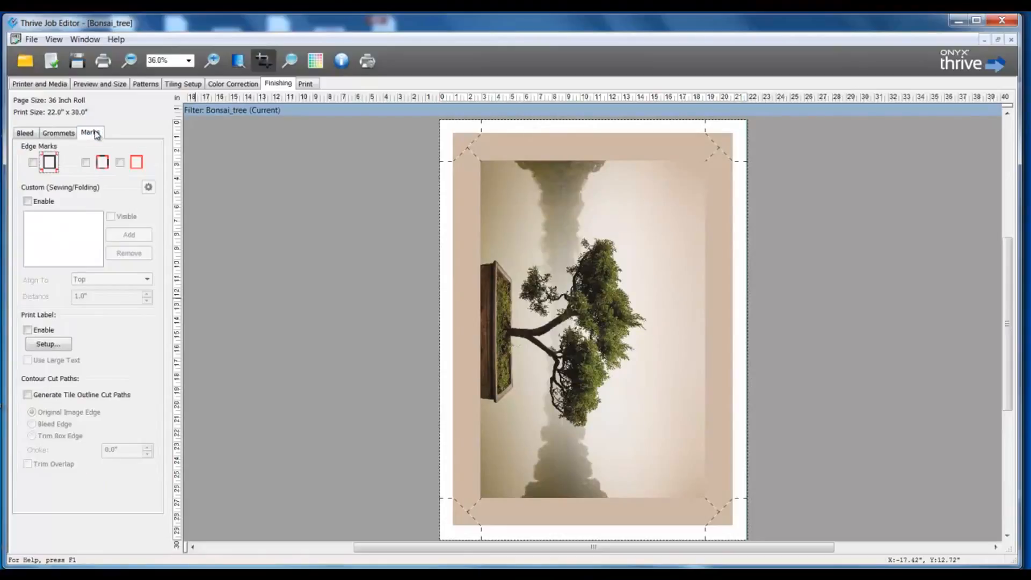
{"action": "left_click", "coordinate": [85, 163]}
{"action": "left_click", "coordinate": [120, 162]}
{"action": "left_click", "coordinate": [119, 163]}
{"action": "left_click", "coordinate": [27, 133]}
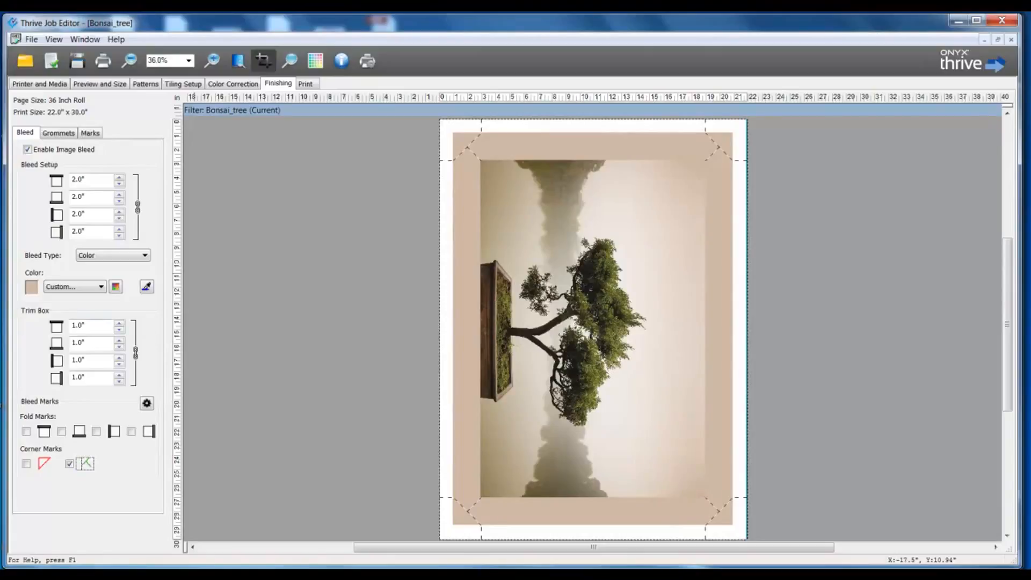
Step: Export the job settings as a quick set template named Canvas Wrap.ONT in My Exported Quick Sets
{"action": "left_click", "coordinate": [32, 41]}
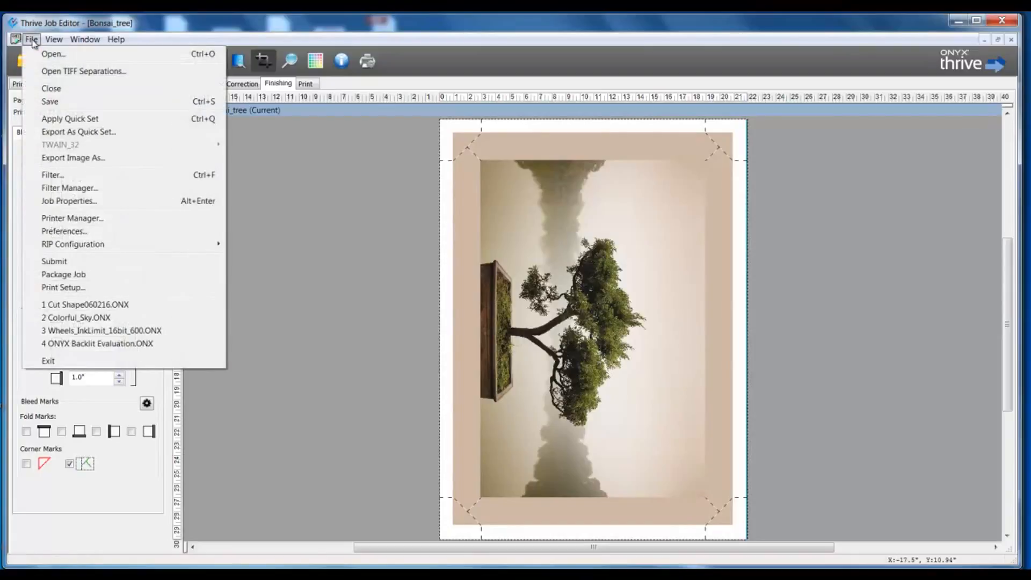
{"action": "left_click", "coordinate": [141, 134]}
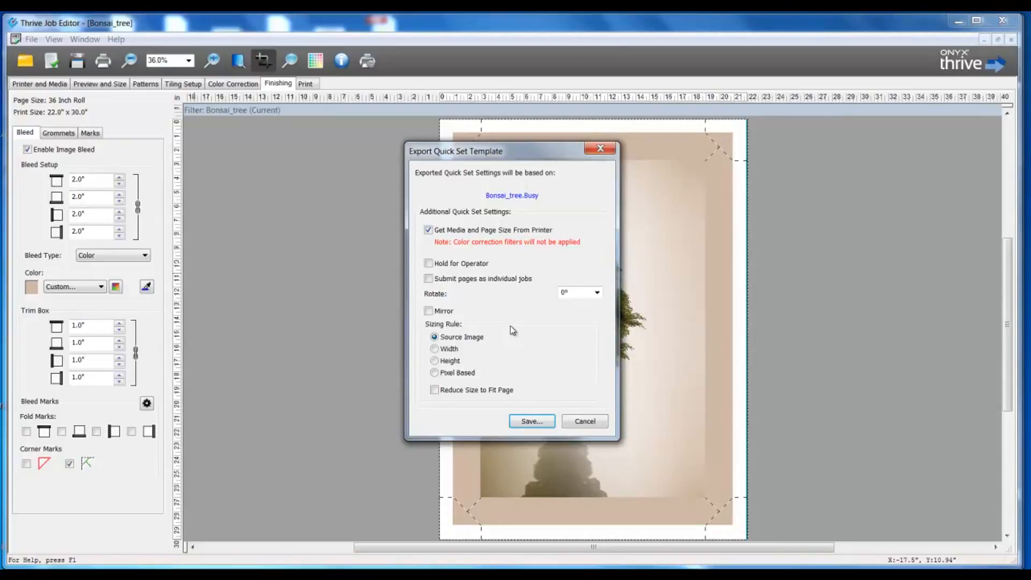
{"action": "left_click", "coordinate": [532, 422]}
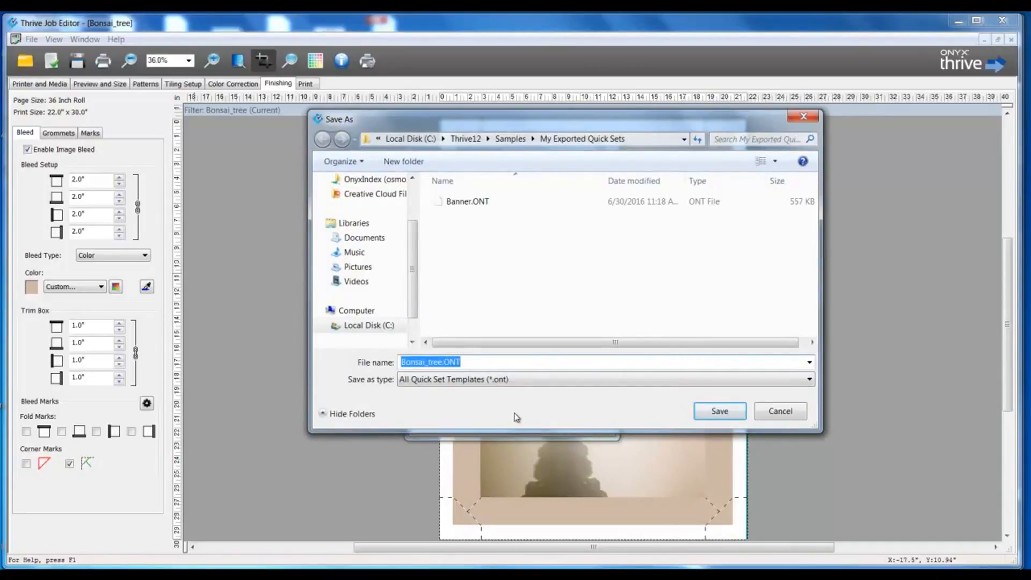
{"action": "left_click", "coordinate": [444, 362]}
{"action": "double_click", "coordinate": [445, 362]}
{"action": "type", "text": "Canvas Wrap"}
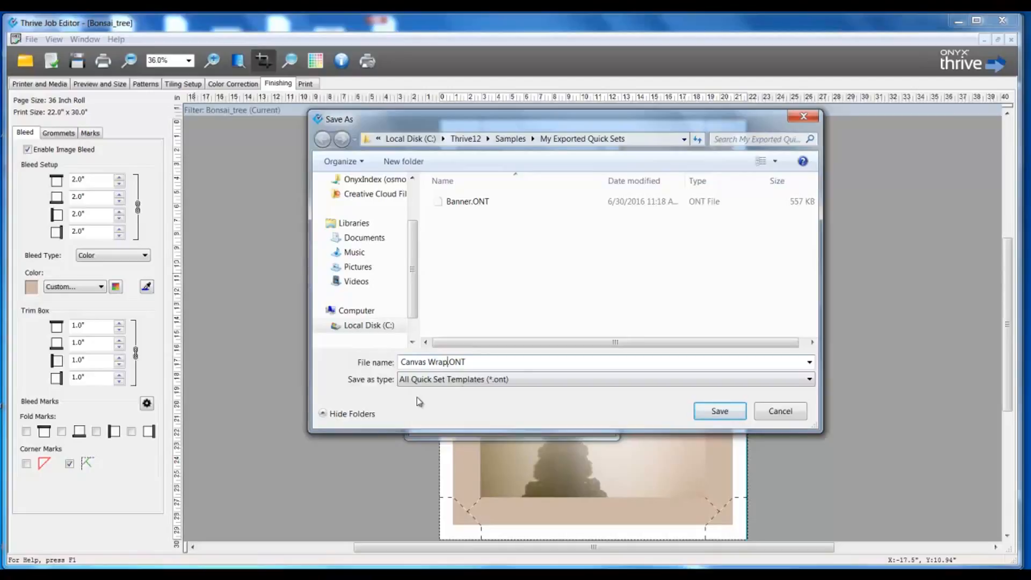
{"action": "left_click", "coordinate": [712, 411]}
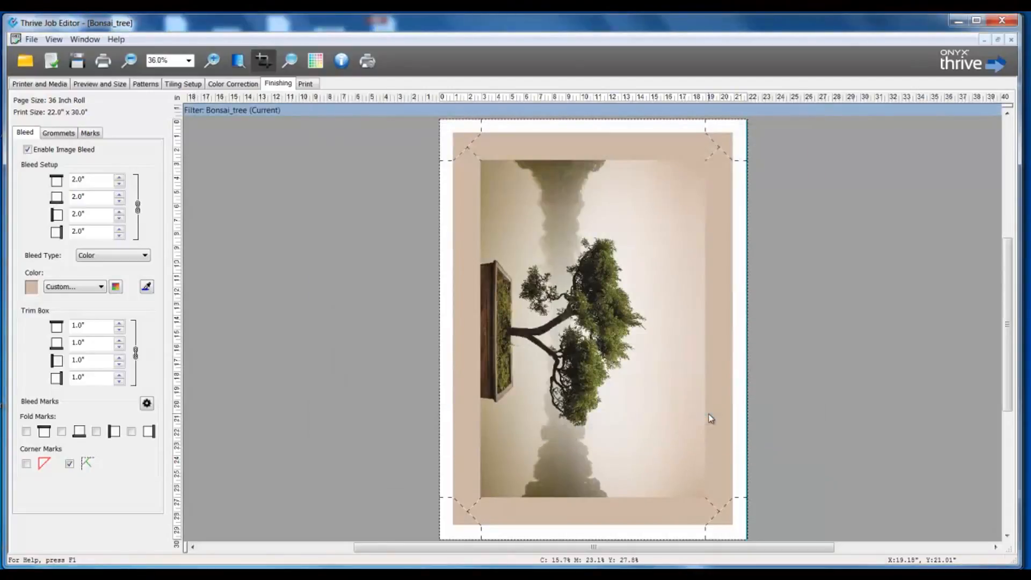
Step: Submit the Bonsai_tree job for printing and open the Canon_iPF8400S printer configuration in RIP-Queue, allowing the server shutdown
{"action": "left_click", "coordinate": [105, 62]}
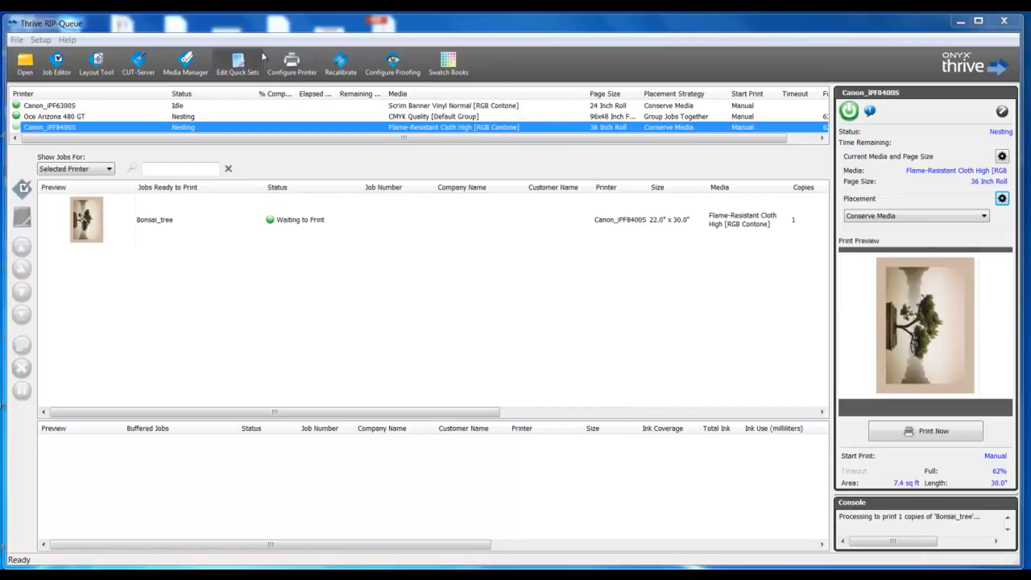
{"action": "left_click", "coordinate": [295, 59]}
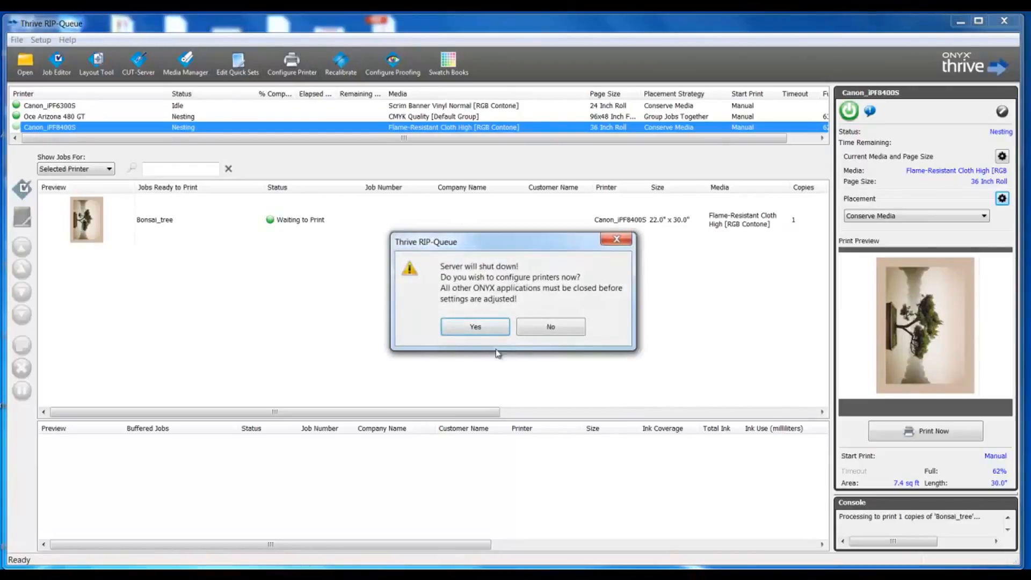
{"action": "left_click", "coordinate": [457, 327]}
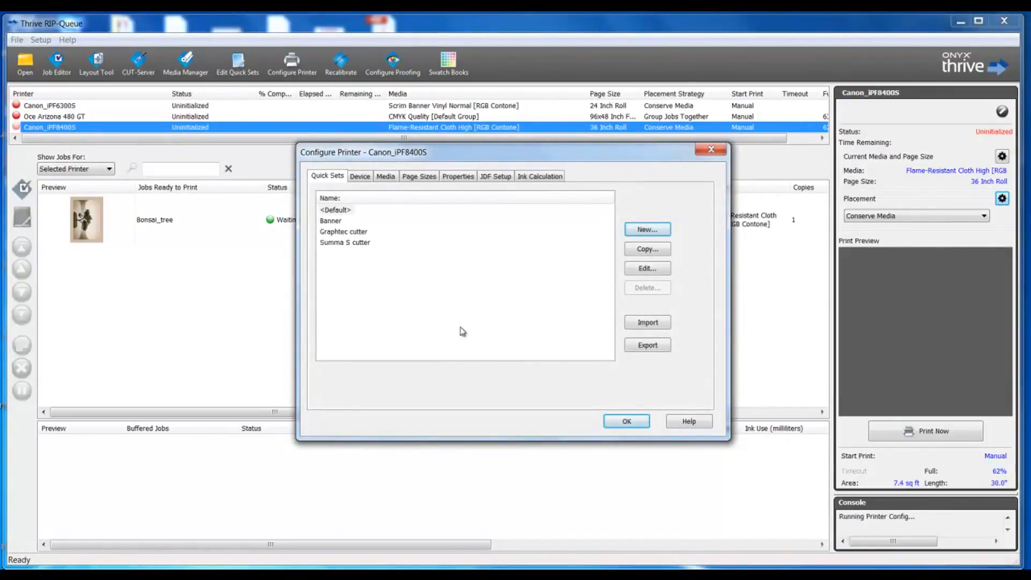
Step: Import Canvas Wrap.ONT into the printer's quick sets and accept the configuration
{"action": "left_click", "coordinate": [635, 328]}
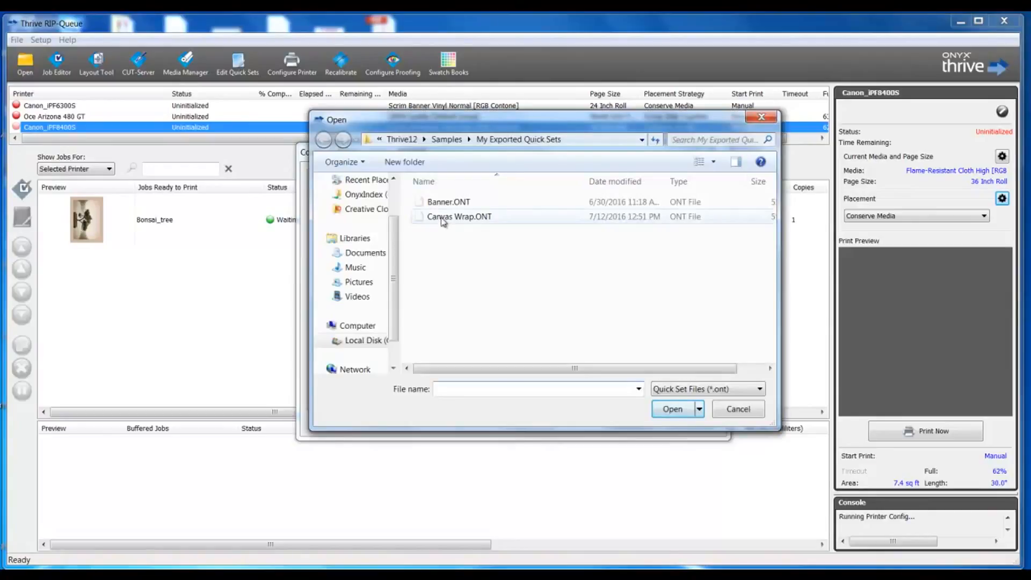
{"action": "left_click", "coordinate": [443, 221]}
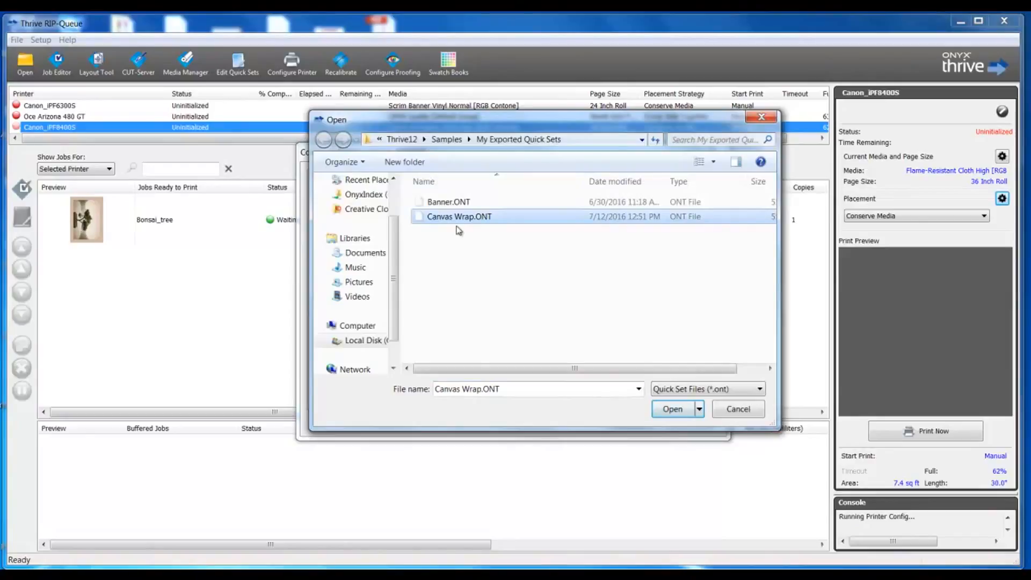
{"action": "left_click", "coordinate": [666, 409]}
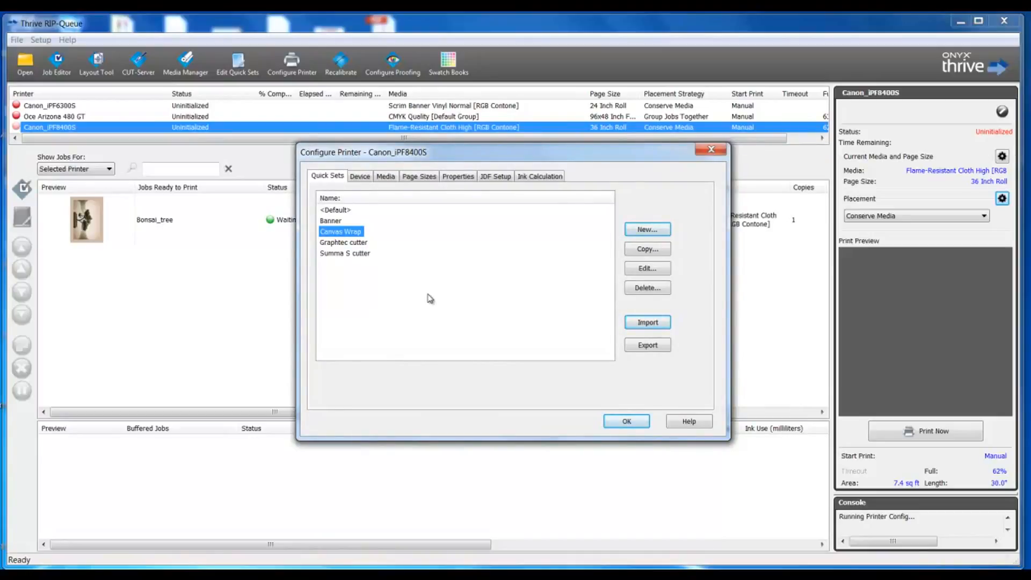
{"action": "left_click", "coordinate": [614, 421]}
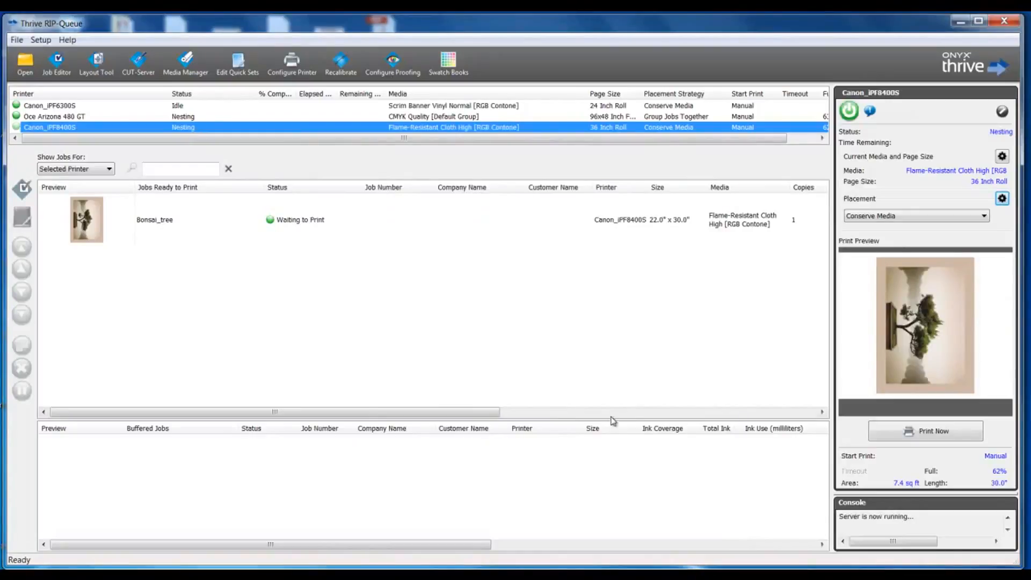
Step: Open Elephant face.jpg with the Canvas Wrap quick set on Canon_iPF8400S, bypassing Job Editor
{"action": "left_click", "coordinate": [26, 69]}
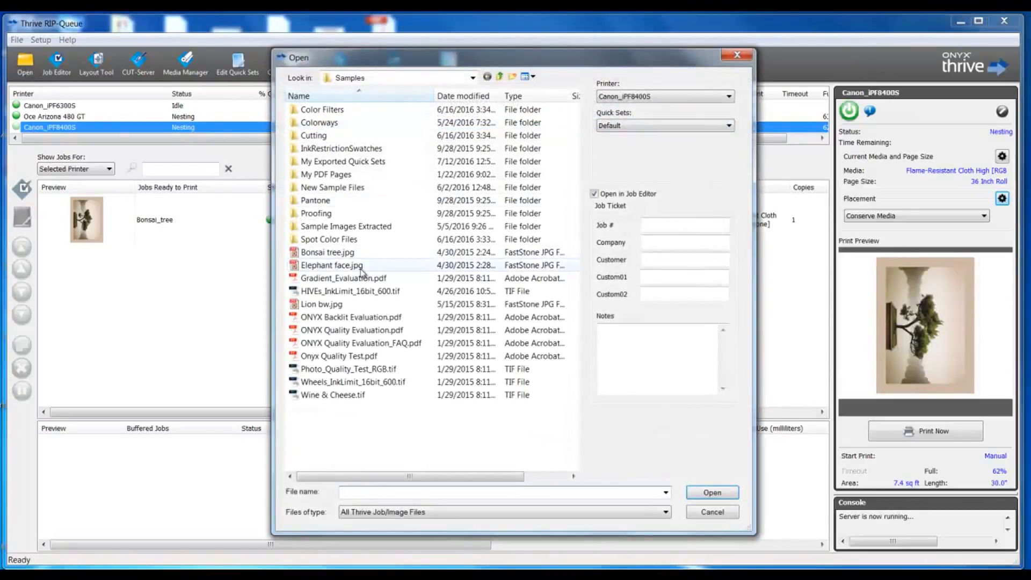
{"action": "left_click", "coordinate": [349, 265]}
{"action": "left_click", "coordinate": [634, 126]}
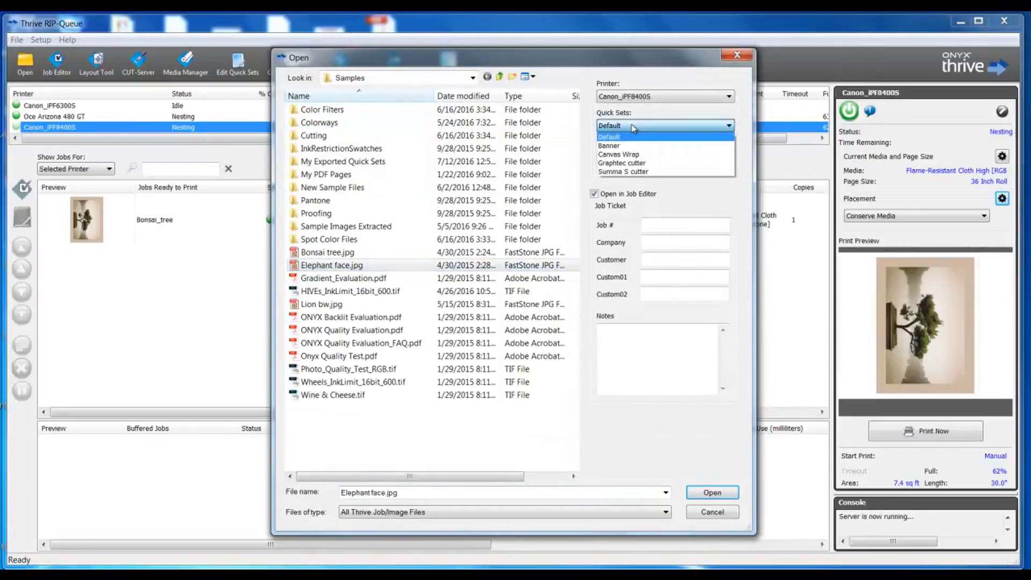
{"action": "left_click", "coordinate": [648, 155]}
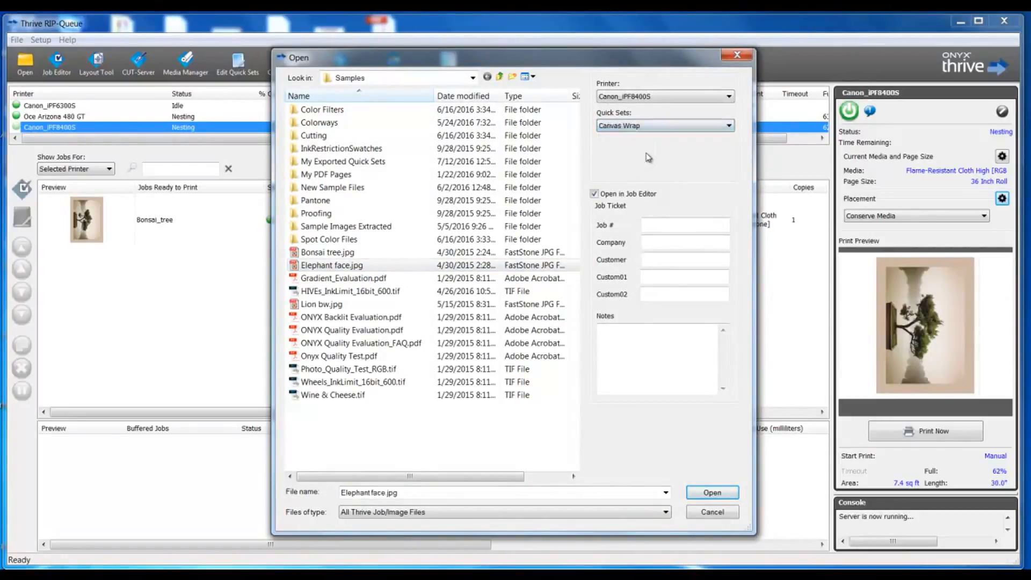
{"action": "left_click", "coordinate": [594, 194]}
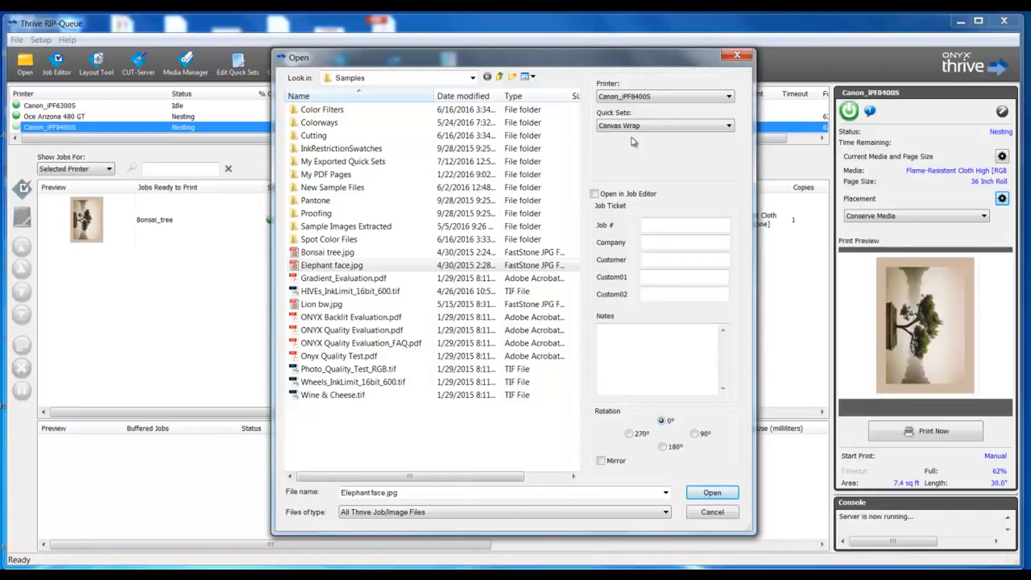
{"action": "left_click", "coordinate": [708, 491]}
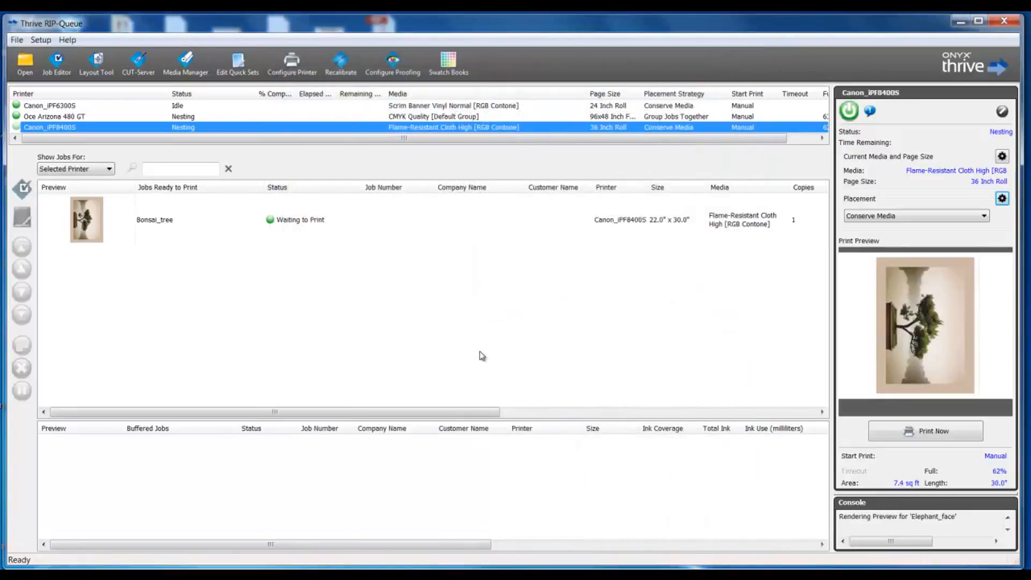